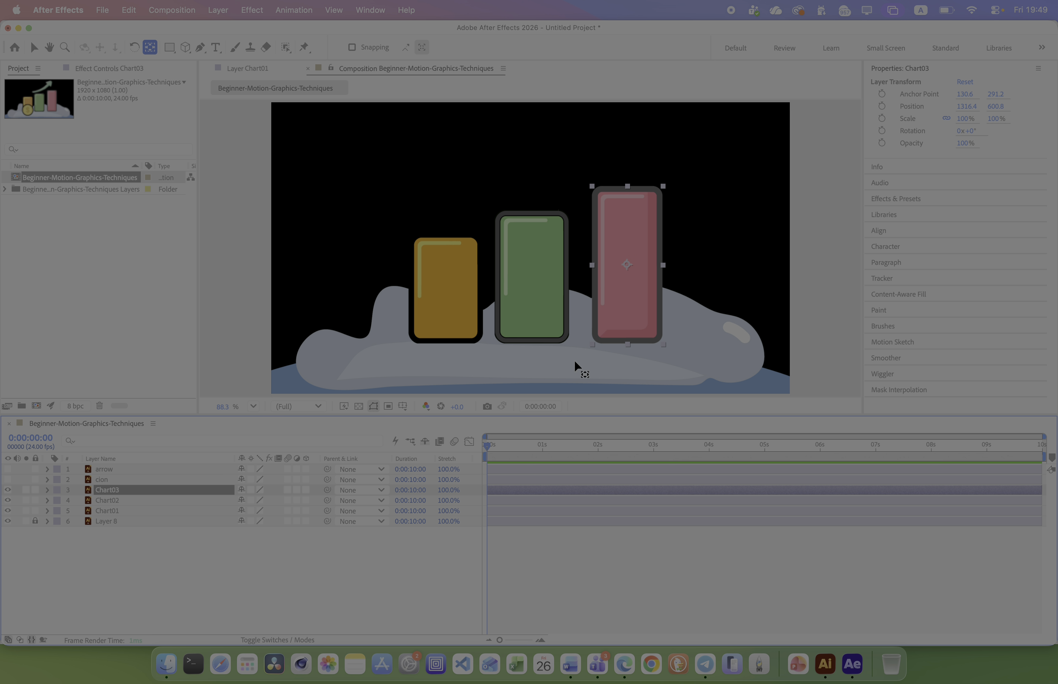
- Move the Chart03 layer's anchor point to the bottom centre of the pink bar and check the anchors of all three chart layers
drag(624, 263, 626, 343)
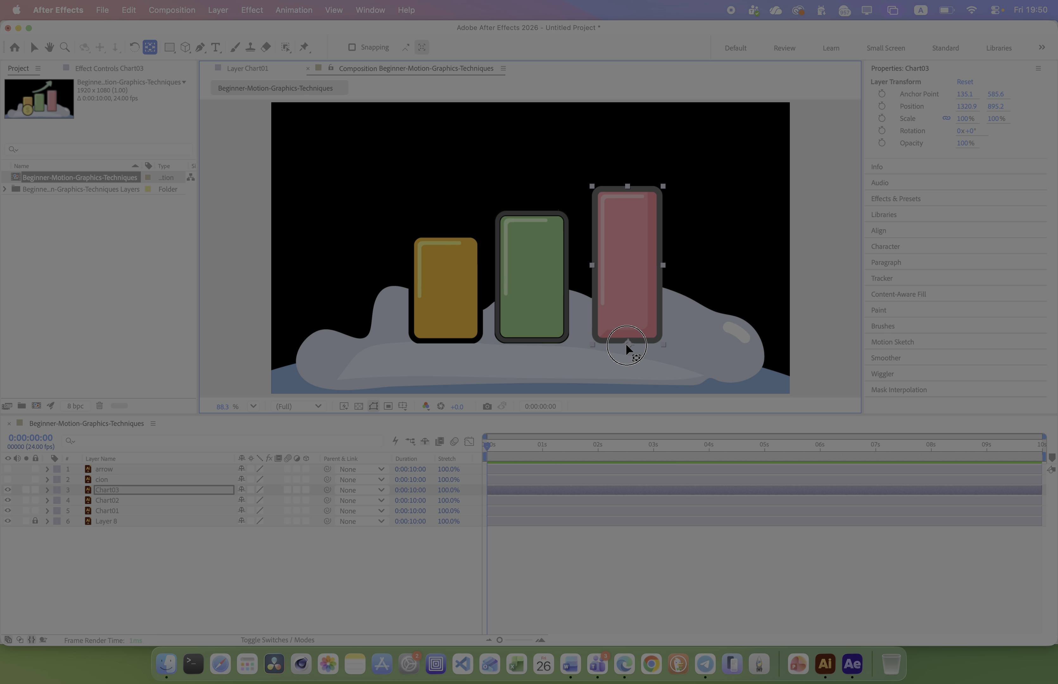
click(113, 510)
shift+click(114, 489)
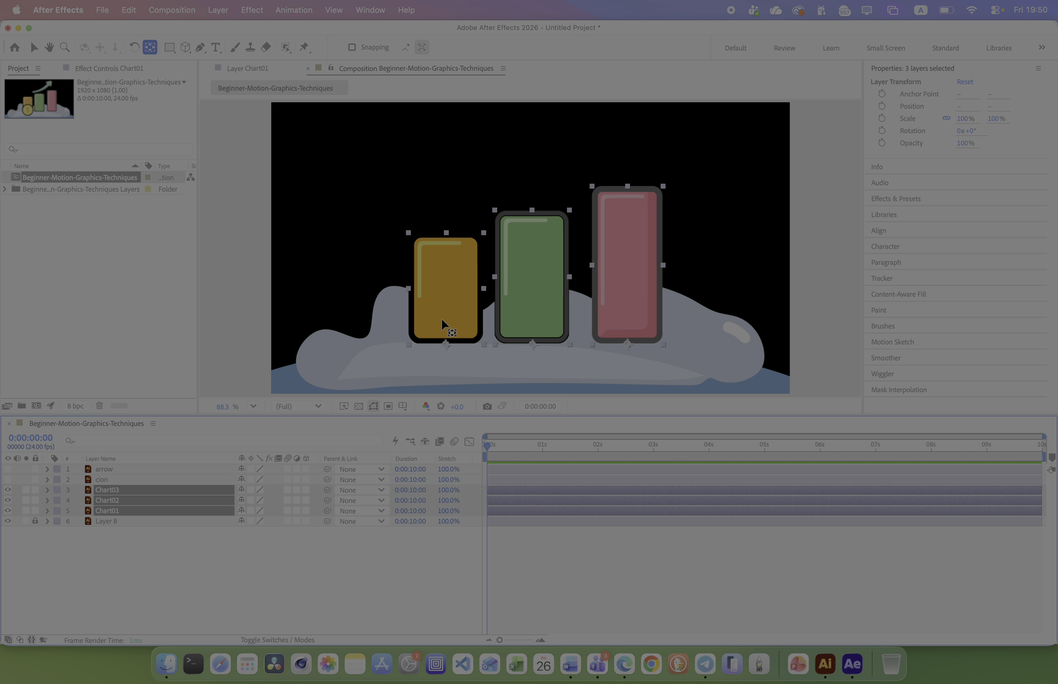
click(159, 549)
- Hide the Chart02 and Chart03 layers, reveal Chart01's Scale property, and enlarge the timeline area
click(98, 511)
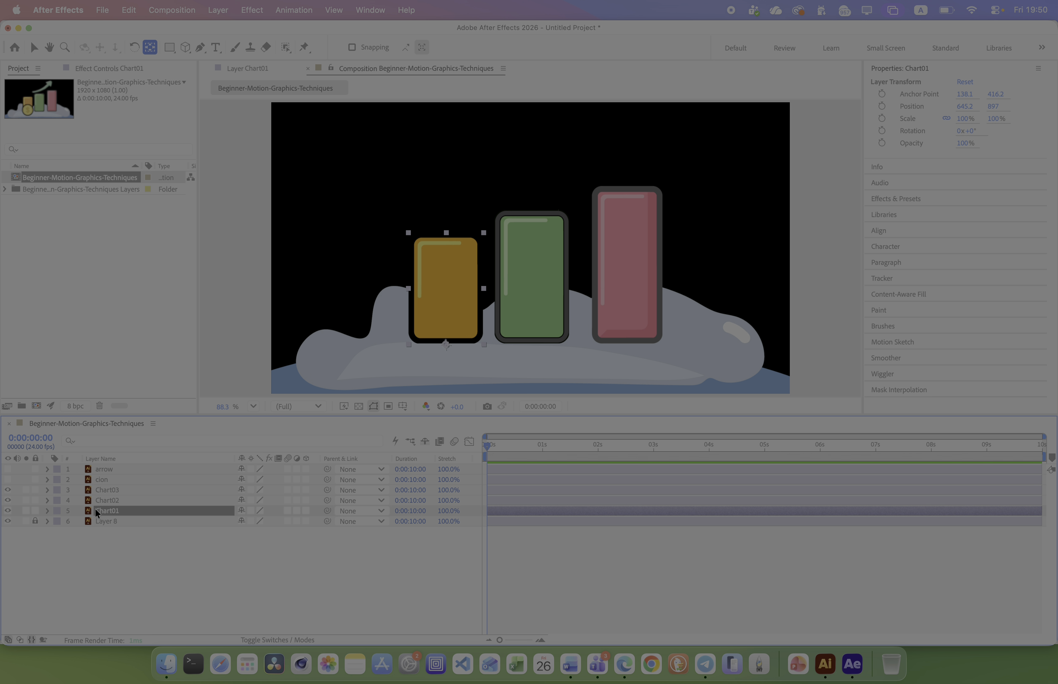
click(8, 499)
click(8, 490)
key(s)
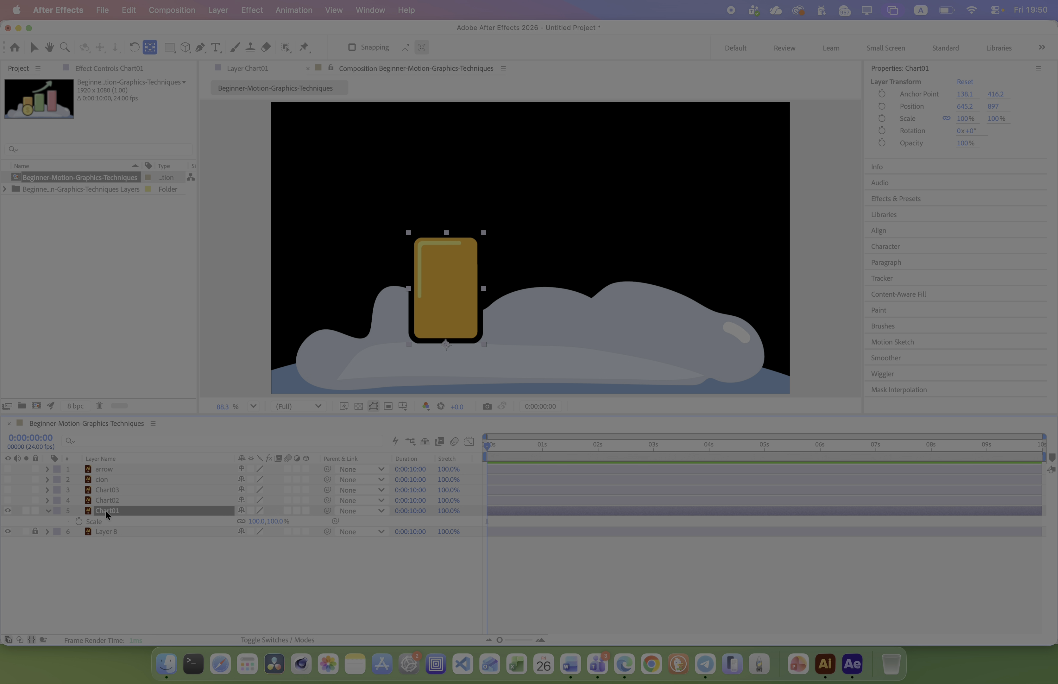
drag(324, 415, 324, 338)
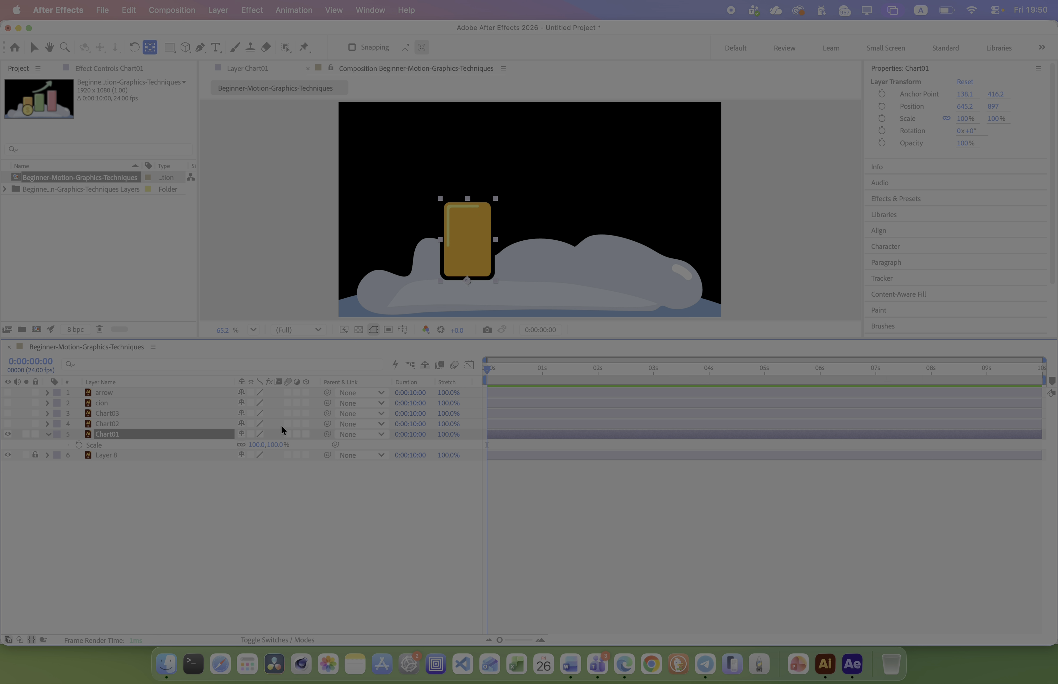
- Unlink Chart01's scale proportions, set its vertical scale to 0%, and enable Scale keyframing at frame 0
click(489, 367)
click(242, 445)
drag(277, 448, 248, 444)
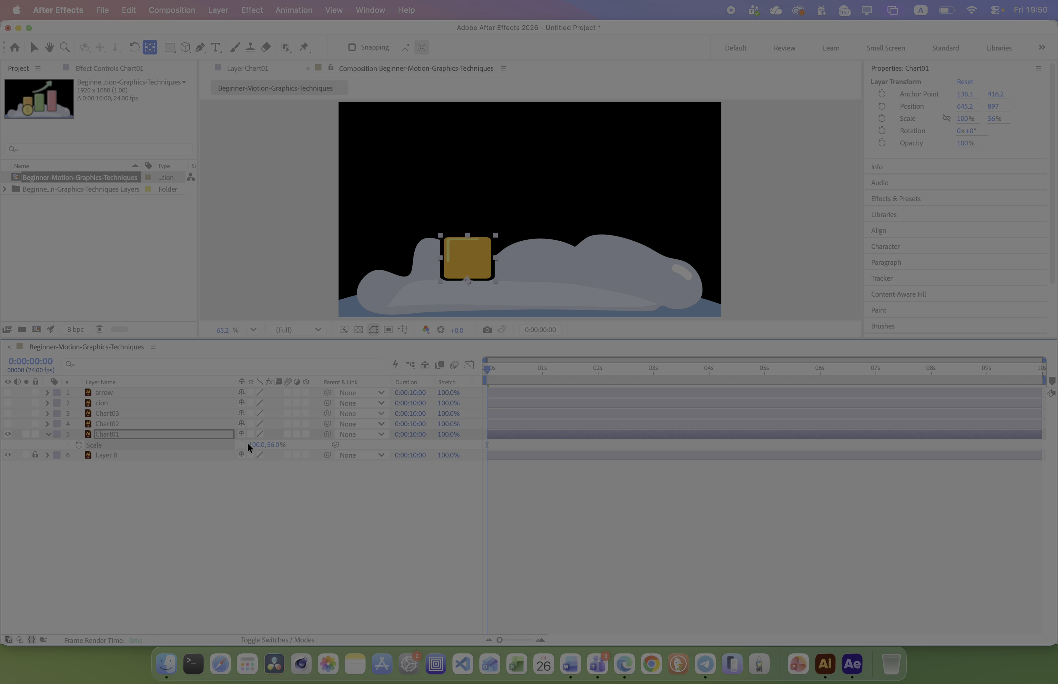
click(273, 444)
text(0)
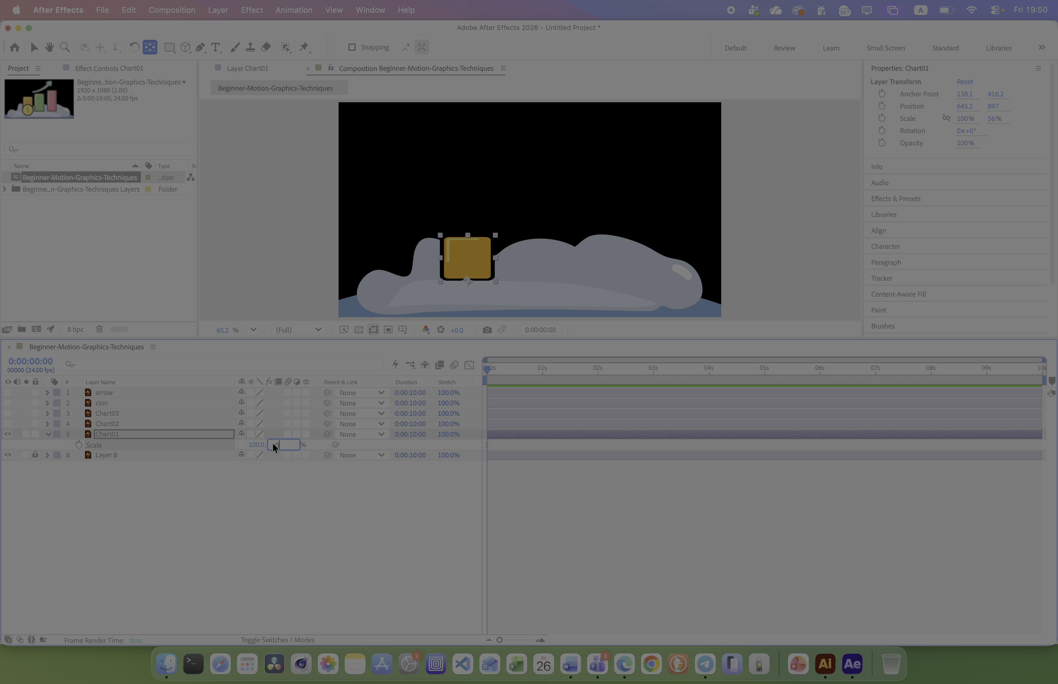
key(Return)
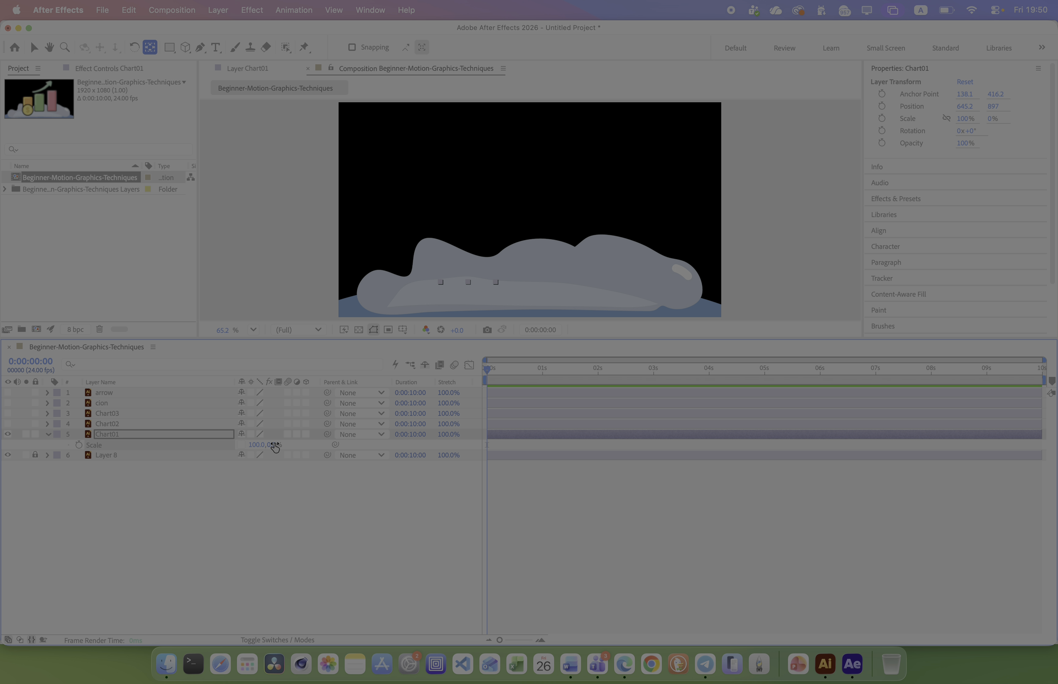
click(79, 444)
- Add a Scale keyframe for Chart01 at frame 5 with the vertical scale set to 100%
drag(487, 370, 525, 371)
key(=)
key(=)
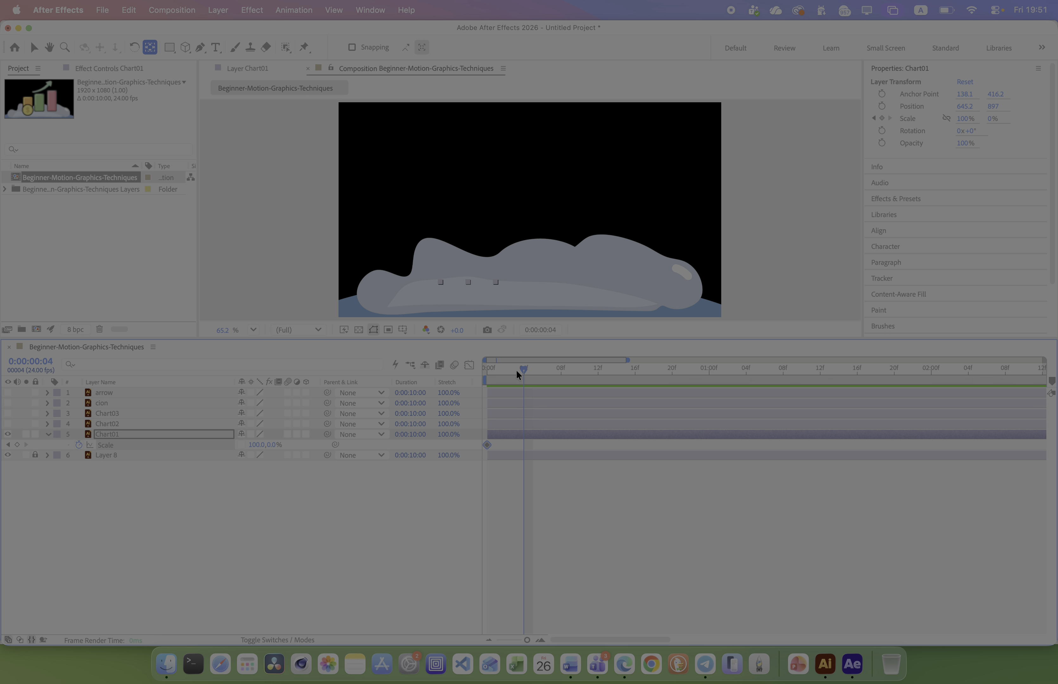
drag(526, 369, 536, 370)
key(equal)
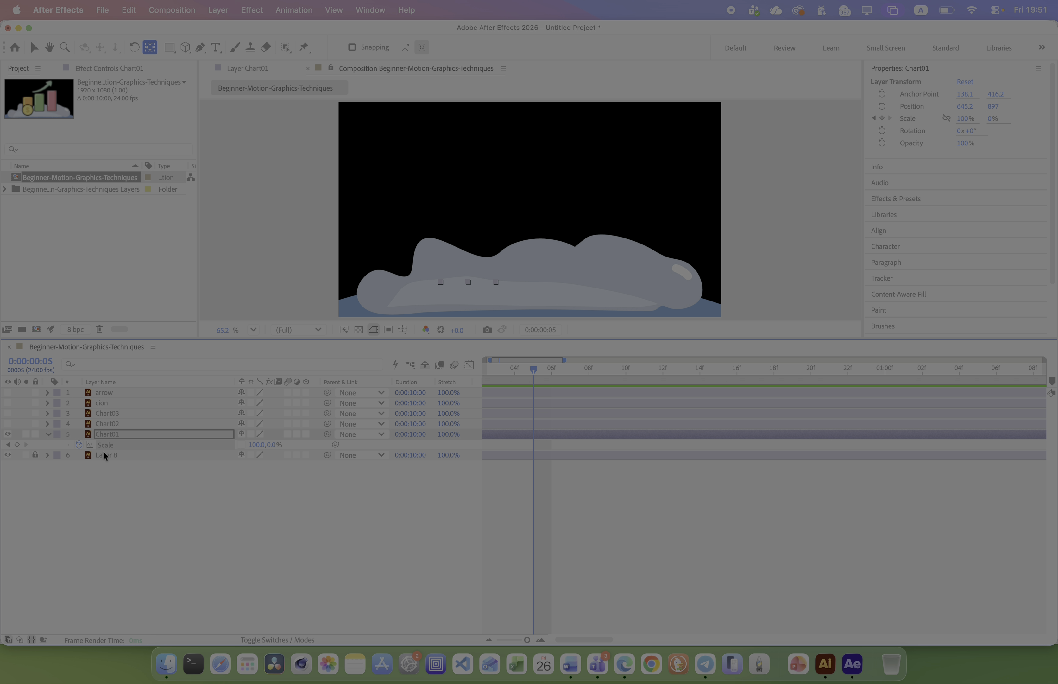
click(271, 445)
text(100)
key(Return)
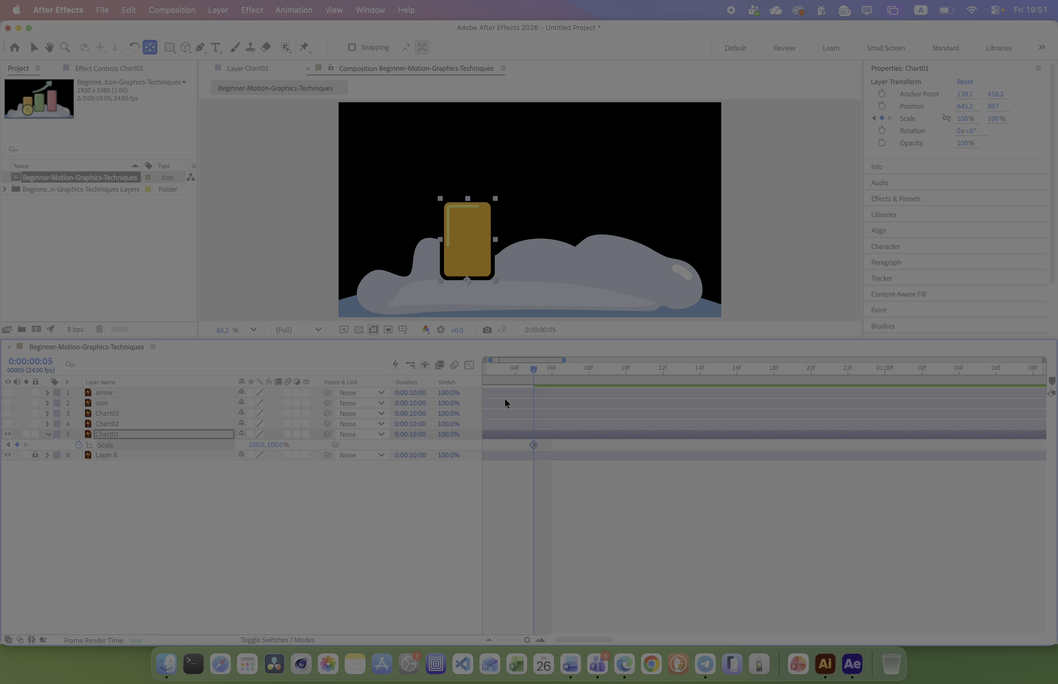
- Preview Chart01's growth animation from the start of the composition and return to frame 0
key(Home)
key(space)
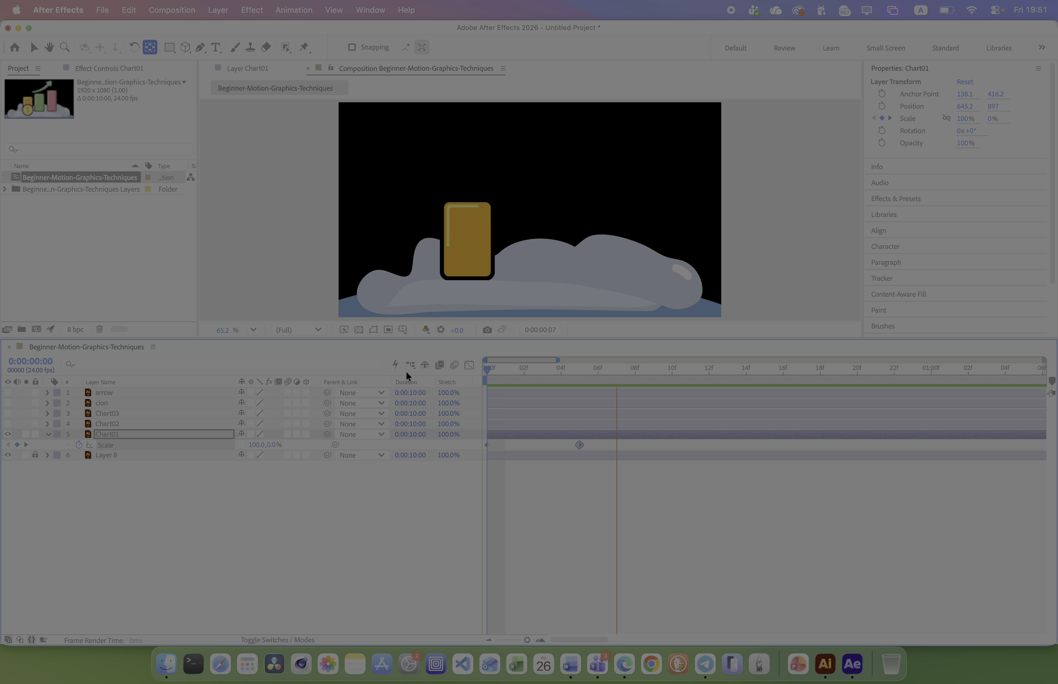
drag(517, 371, 467, 354)
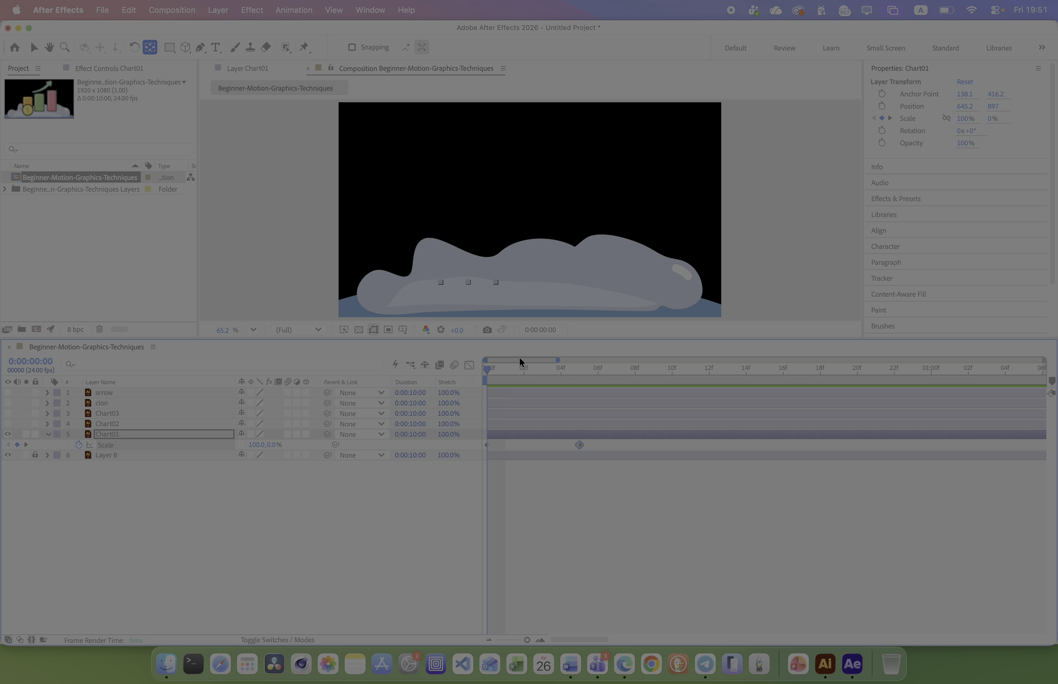
mouse_move(495, 375)
mouse_down()
mouse_move(483, 370)
mouse_move(568, 371)
mouse_move(448, 369)
mouse_move(541, 370)
mouse_move(505, 368)
mouse_up()
click(490, 368)
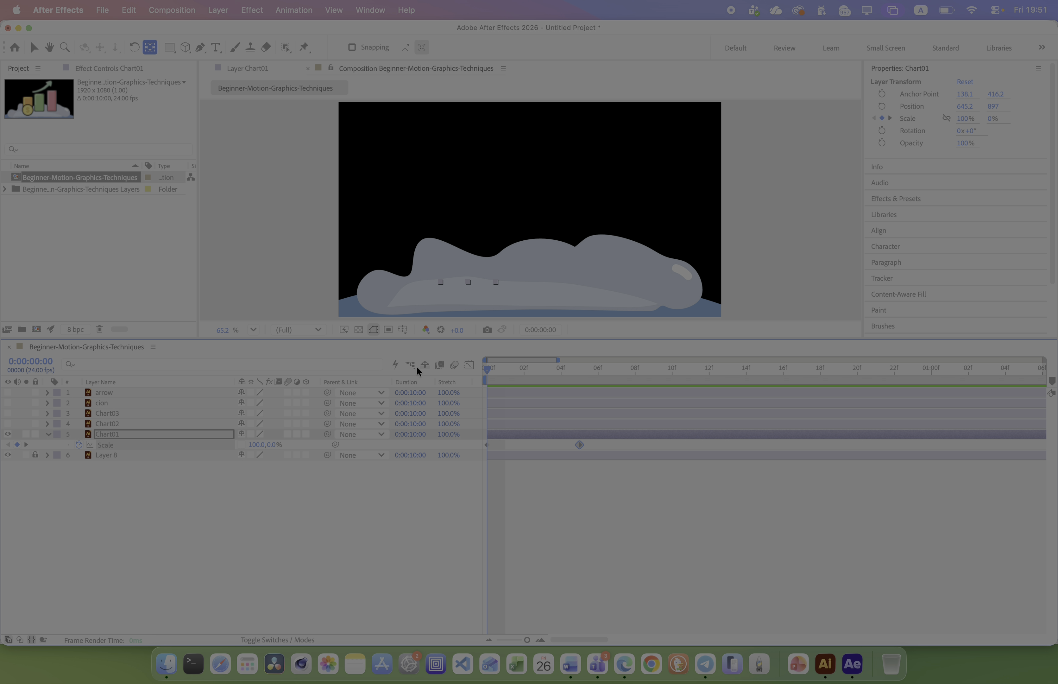
- Set Chart01's Scale keyframe at frame 5 to 80% horizontally and 120% vertically
click(254, 444)
click(579, 369)
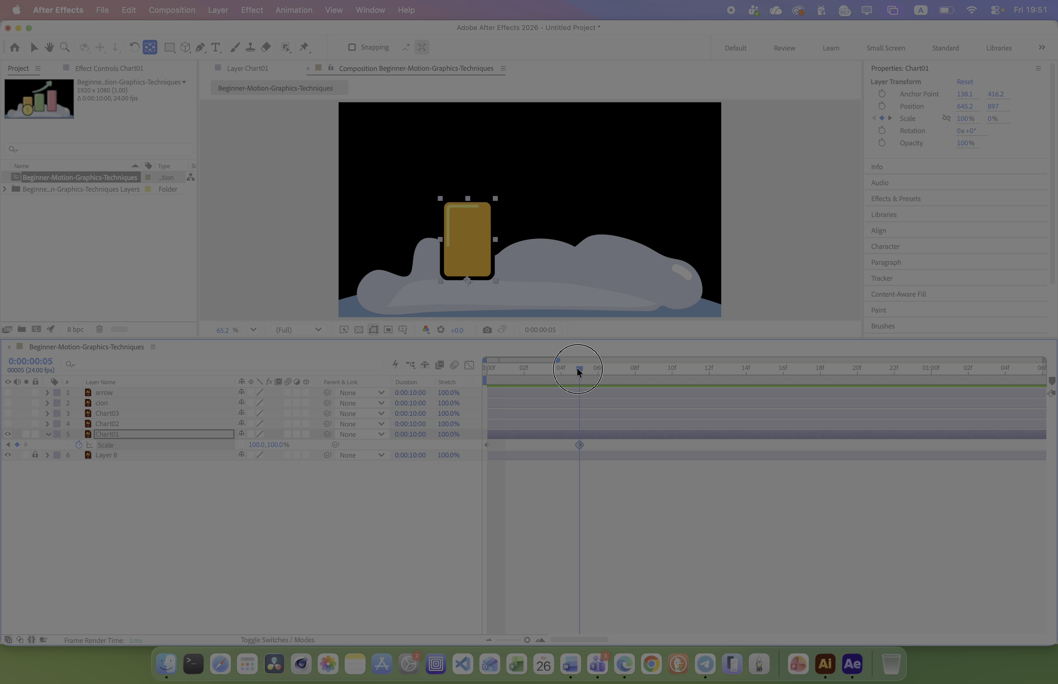
click(275, 445)
text(120)
click(255, 445)
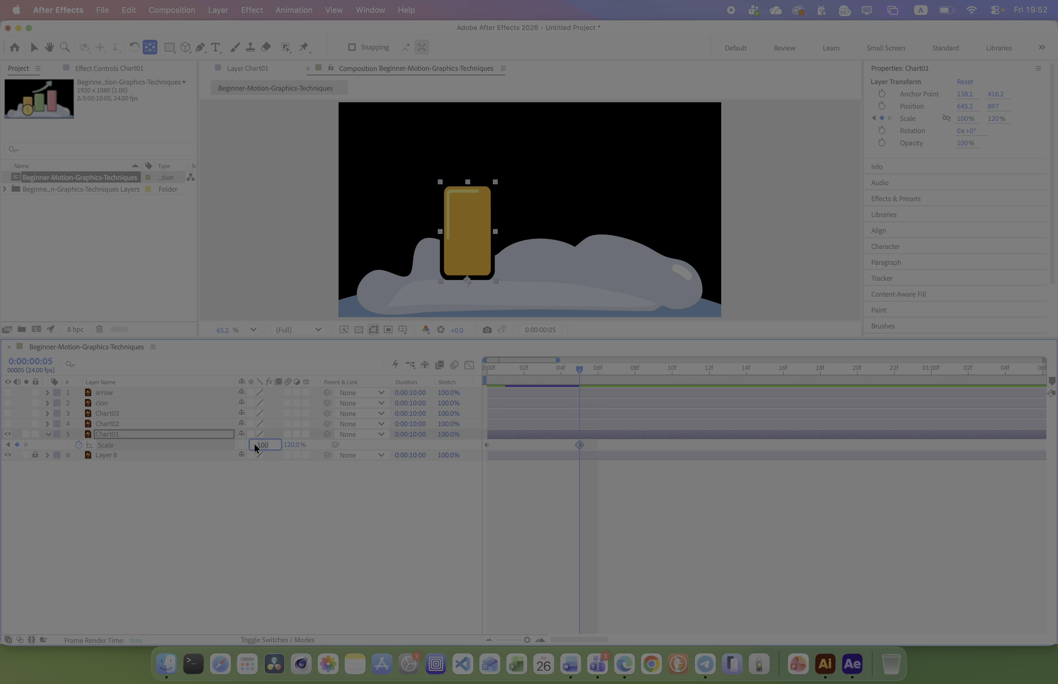
text(80)
key(Return)
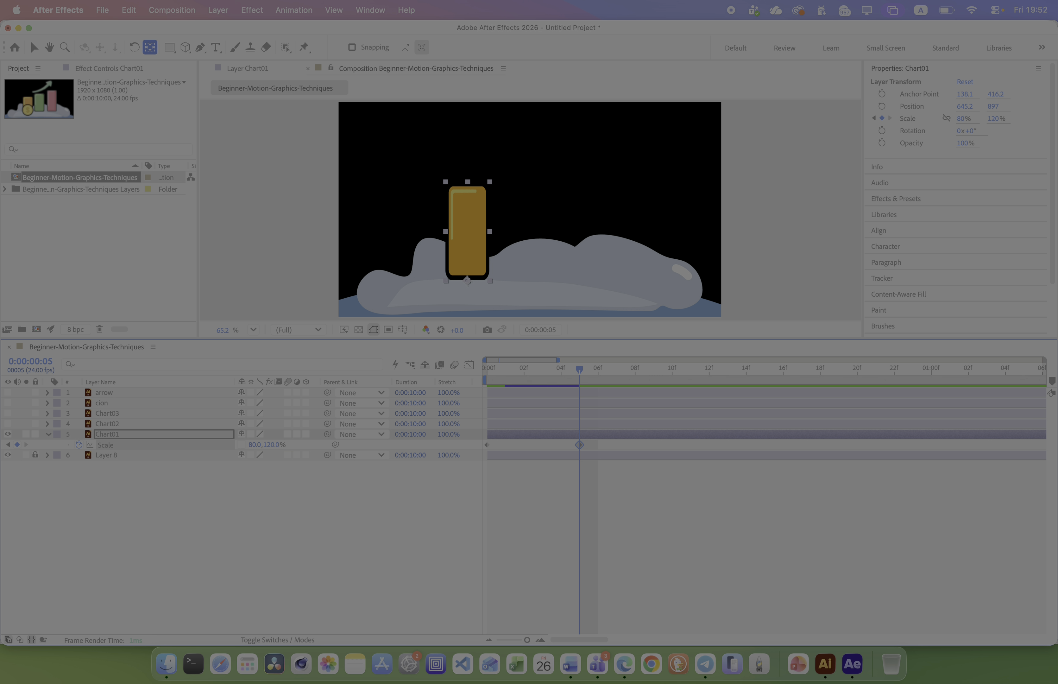
- Add a Scale keyframe for Chart01 at frame 10 with 100% horizontal and 80% vertical scale
drag(578, 370, 667, 370)
click(255, 445)
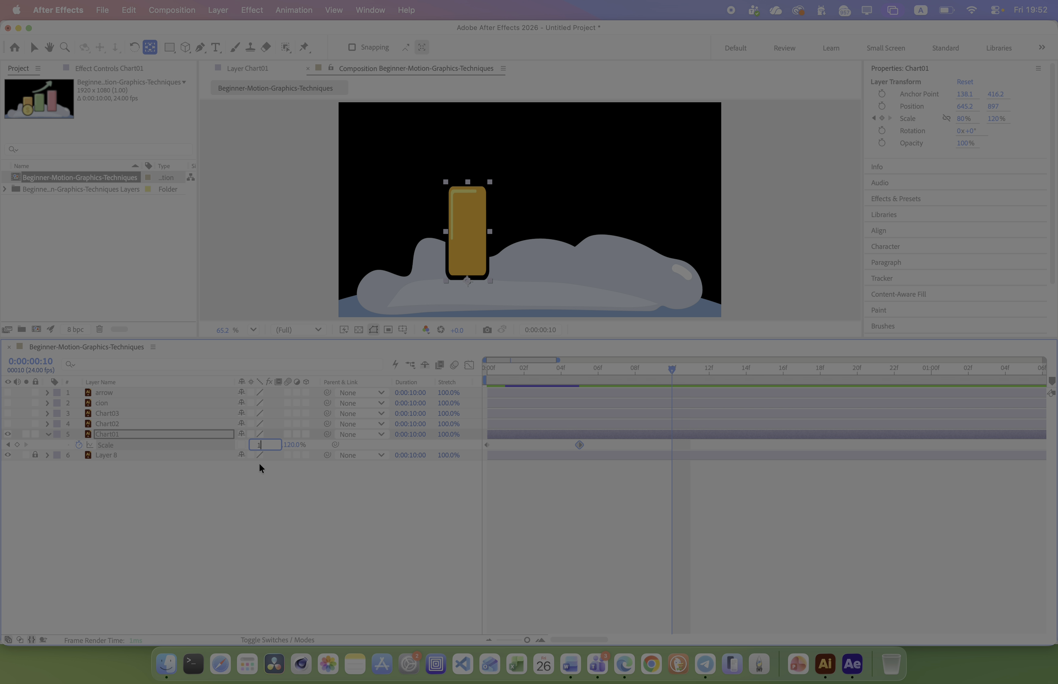
text(100)
key(Return)
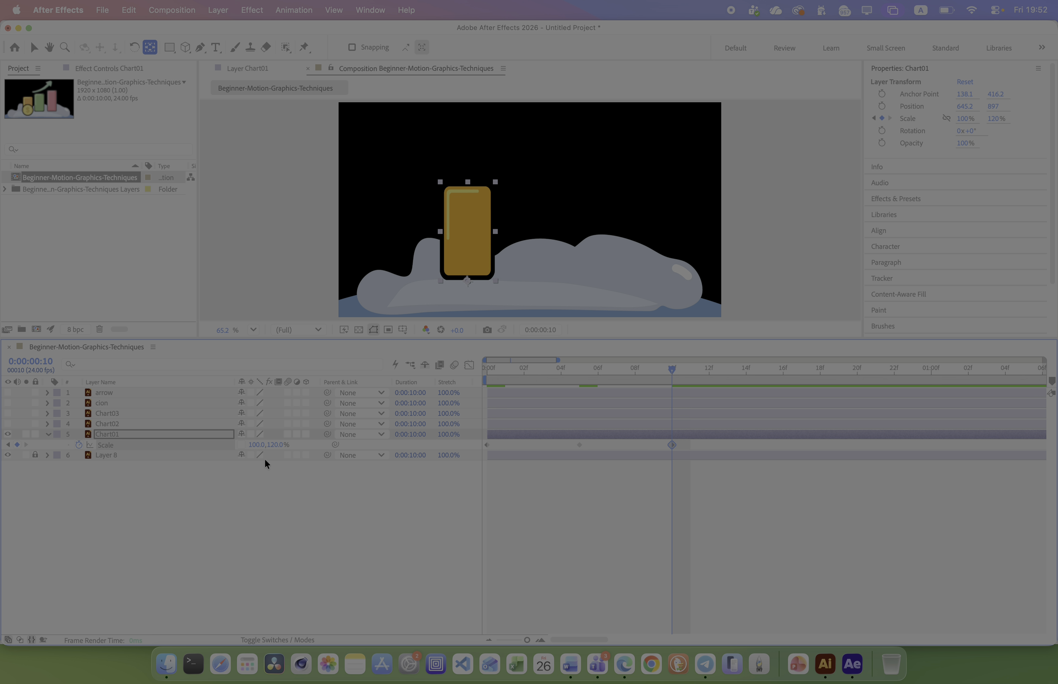
click(275, 444)
text(80)
key(Return)
- Play the stretch-and-squash animation and scrub through Chart01's Scale keyframes at frames 0, 5 and 10
key(space)
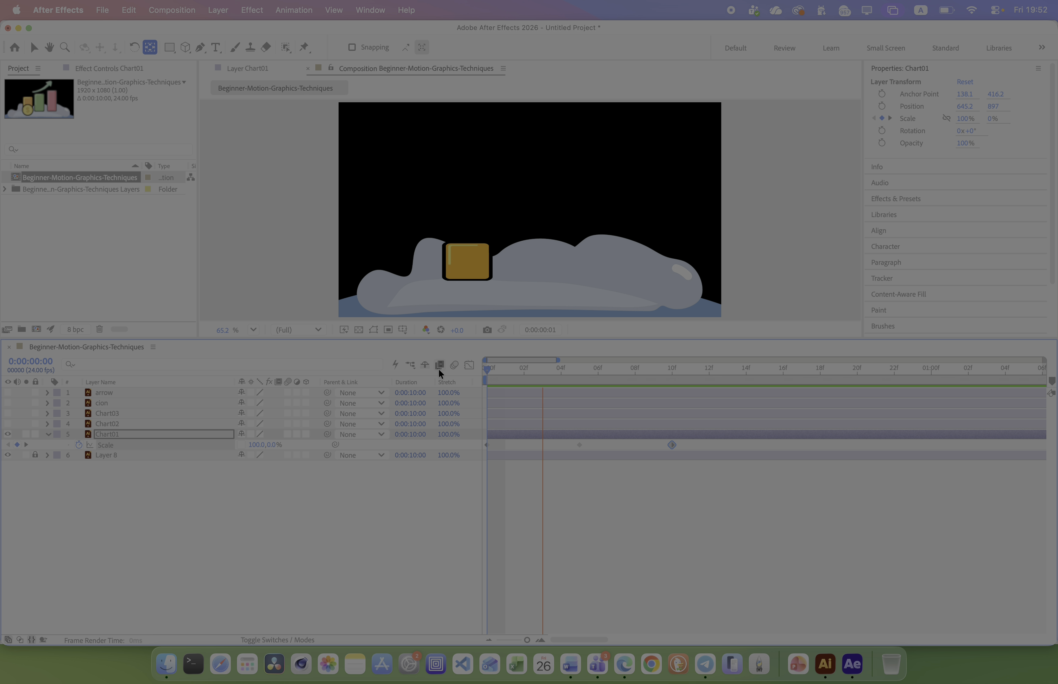
drag(491, 370, 450, 367)
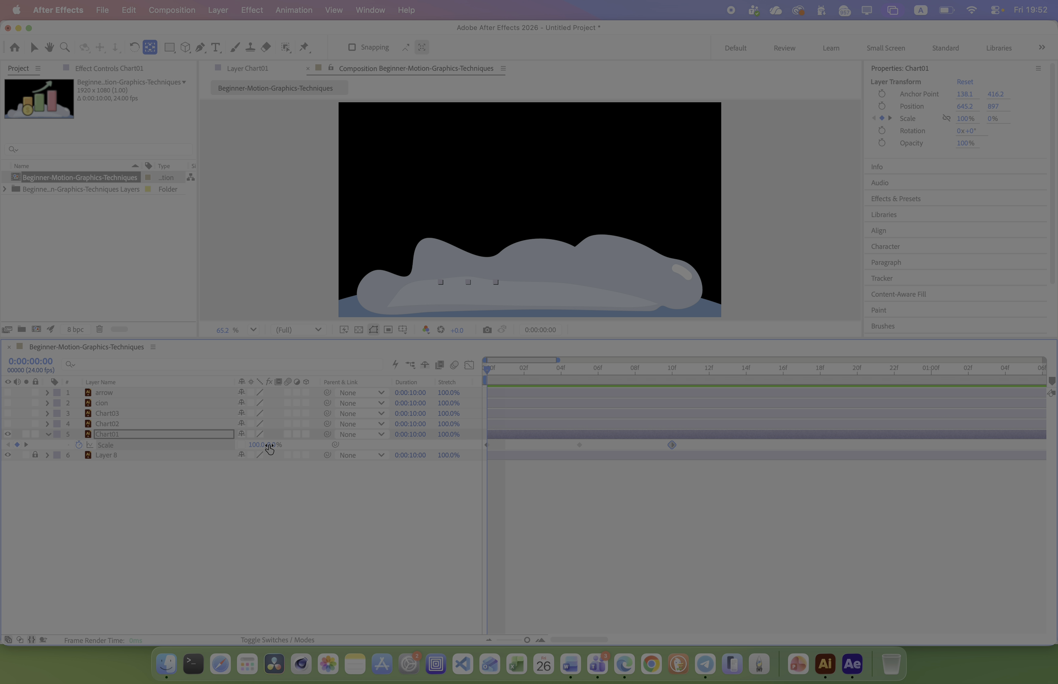
drag(524, 372, 578, 373)
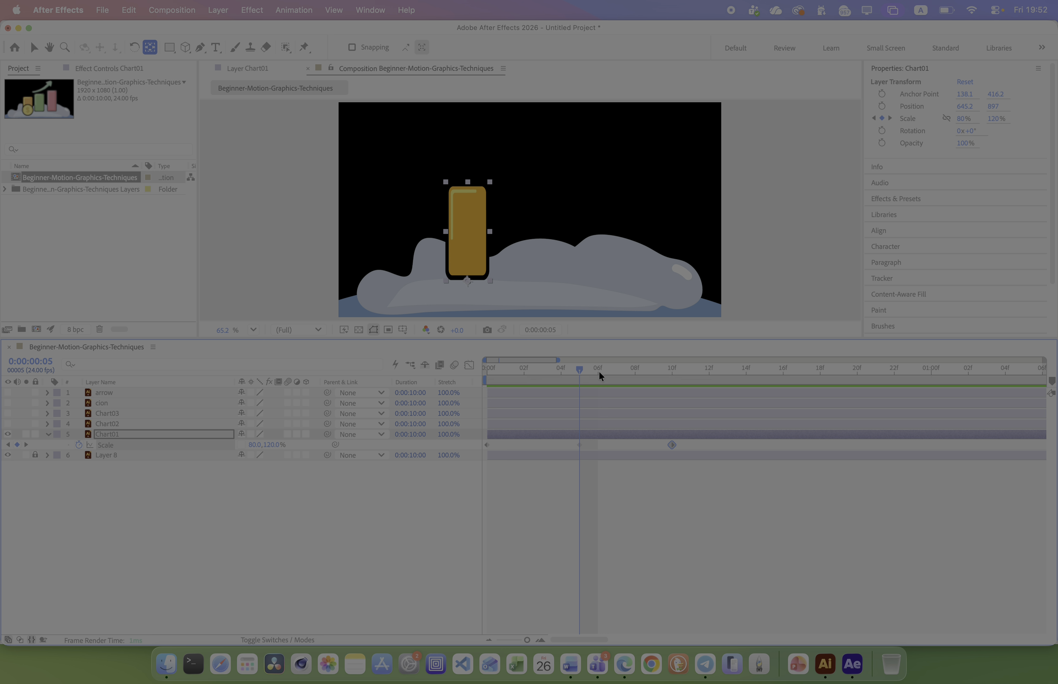
drag(599, 374, 680, 376)
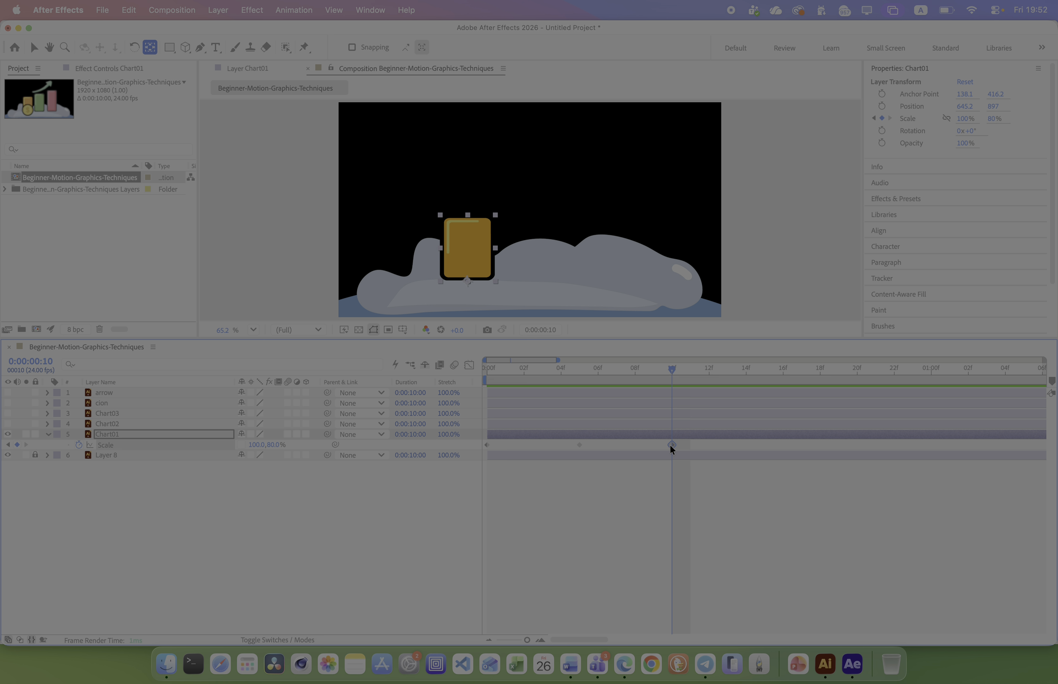
- Move Chart01's last Scale keyframe to frame 8 and preview the retimed animation from the start
drag(669, 444, 635, 444)
click(634, 369)
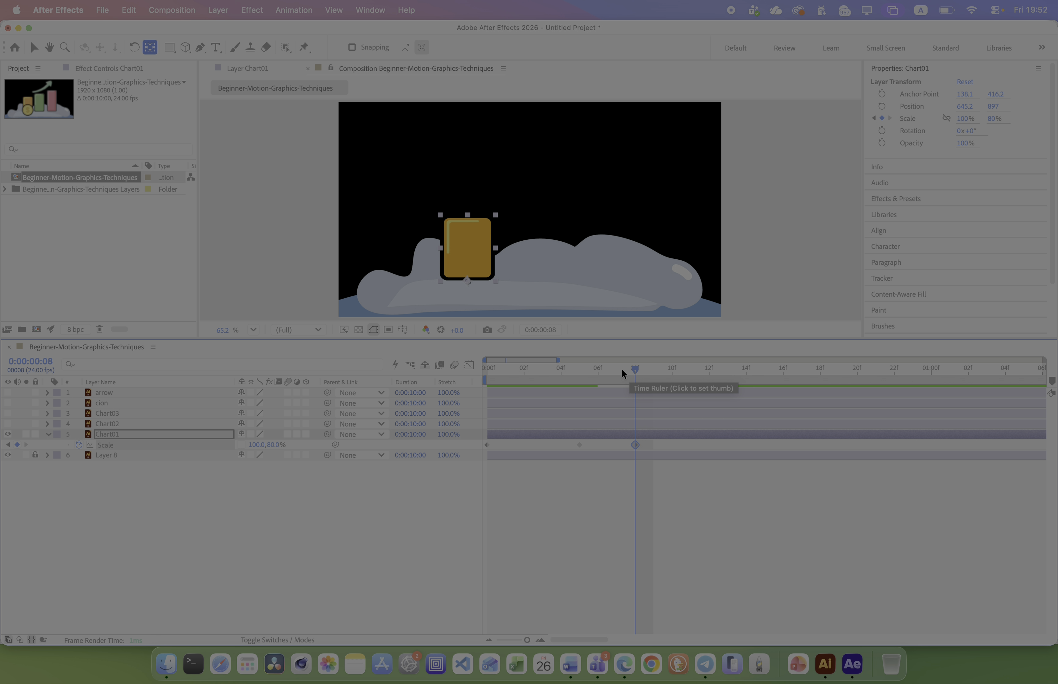
click(485, 369)
key(space)
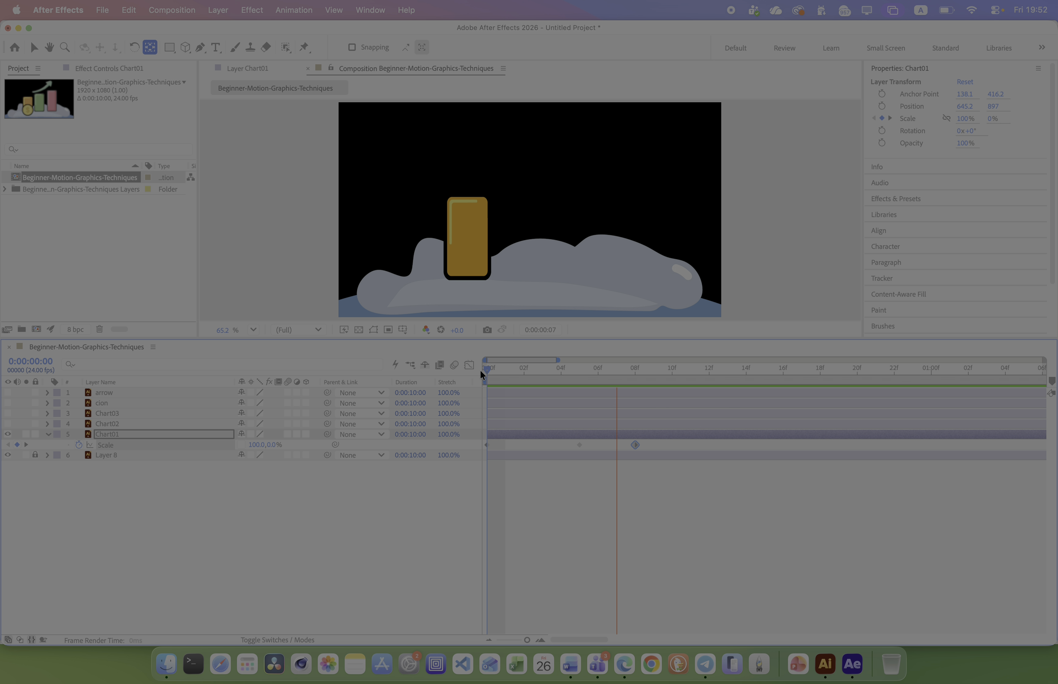
drag(487, 369, 575, 370)
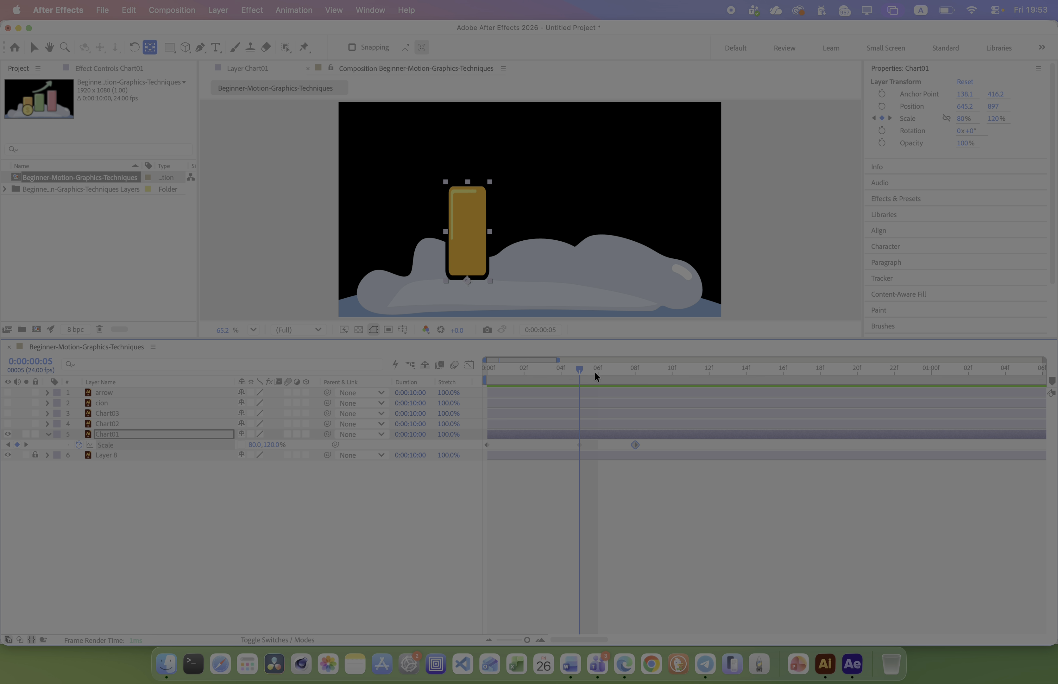
drag(536, 367, 579, 356)
drag(594, 378, 636, 367)
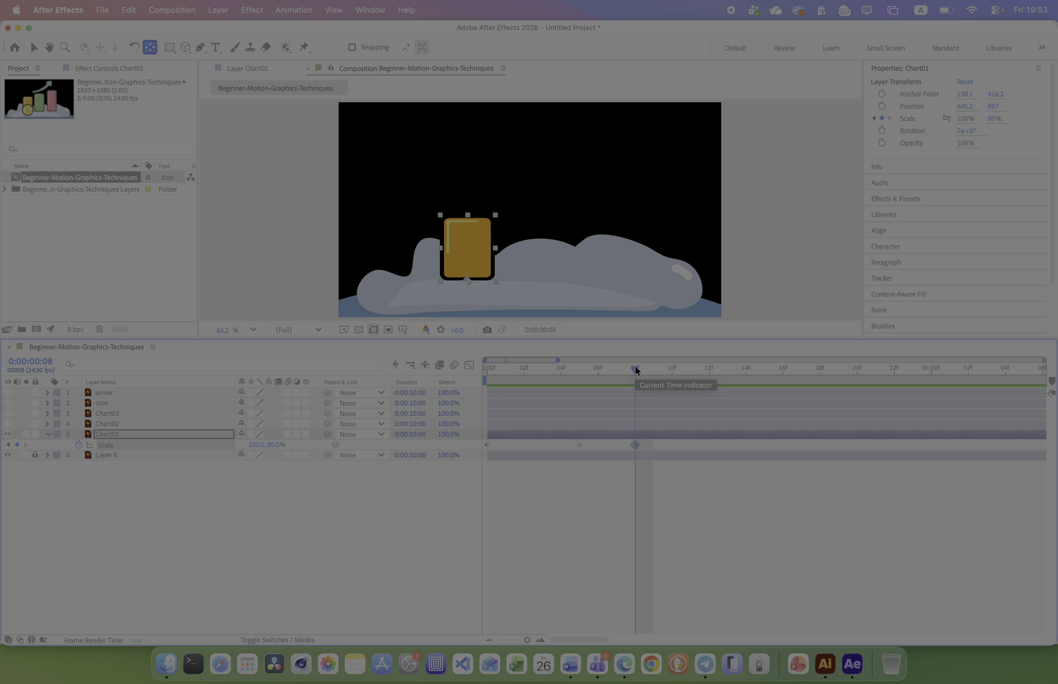